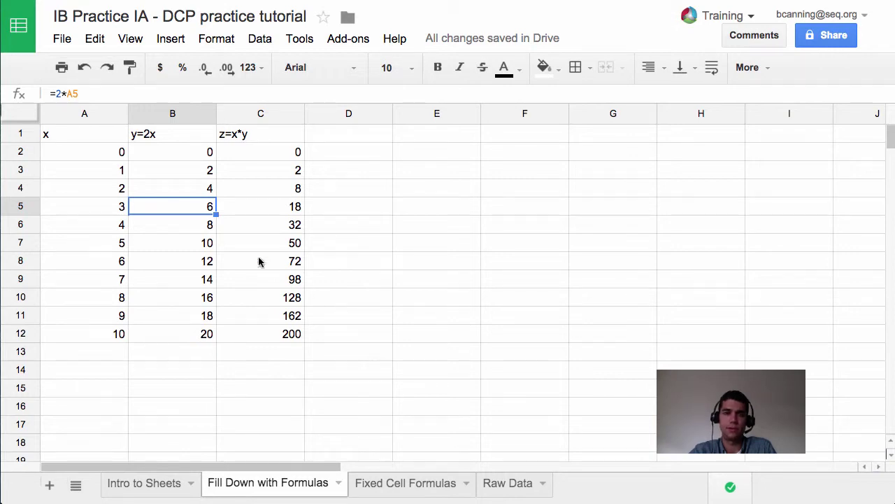
# - Review the formulas in A3, B4 and B5, then switch to the Fixed Cell Formulas sheet
pyautogui.click(87, 174)
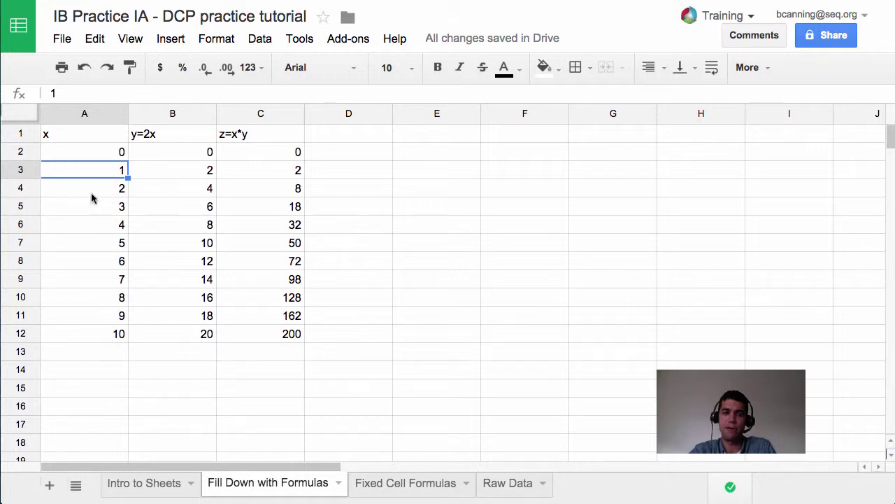
pyautogui.click(159, 189)
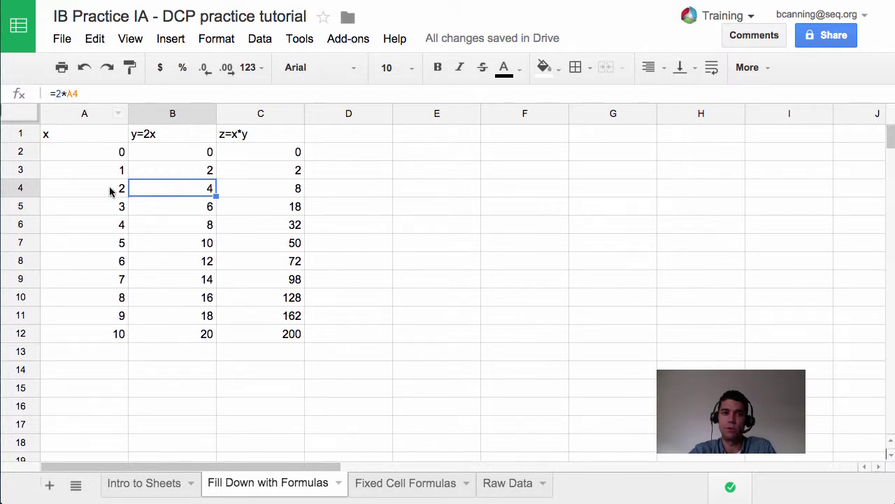
pyautogui.click(166, 207)
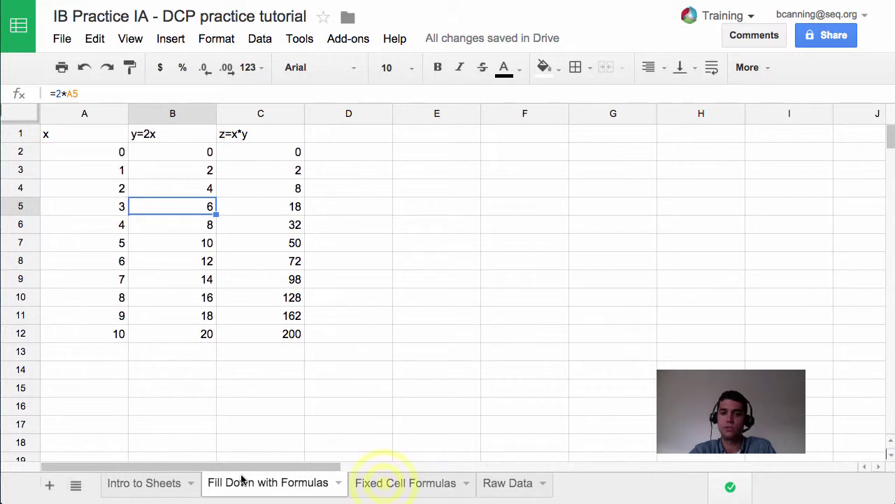
pyautogui.click(371, 487)
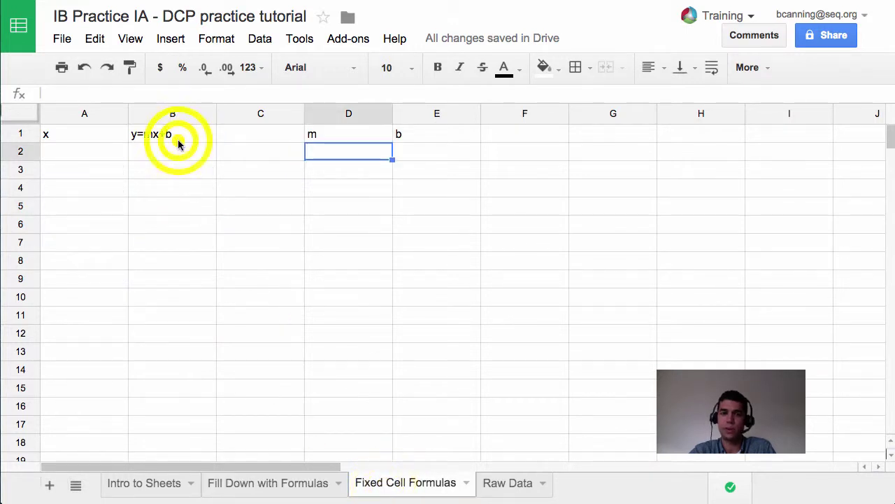
pyautogui.click(179, 144)
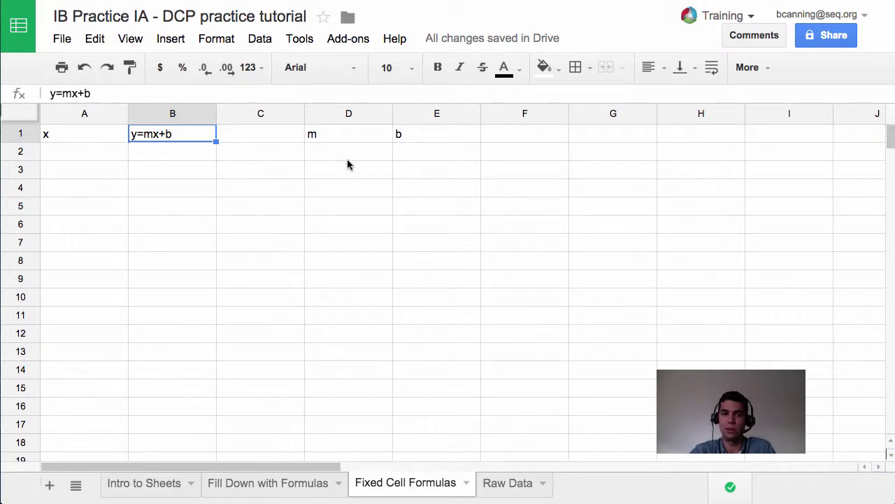
# - Fill column A with x values 0 through 10 from a 0, 1 seed, clearing the extra 11
pyautogui.click(99, 158)
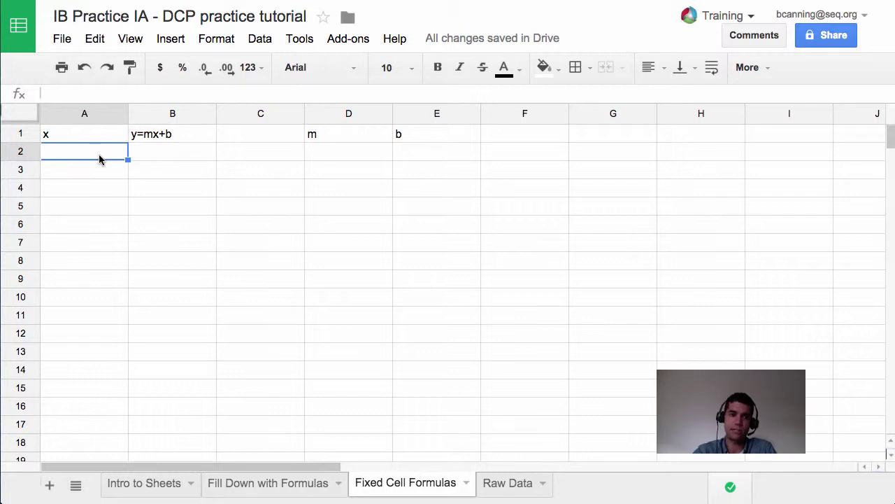
pyautogui.write('0')
pyautogui.press('Return')
pyautogui.write('1')
pyautogui.press('Return')
pyautogui.moveTo(91, 147); pyautogui.dragTo(122, 353)
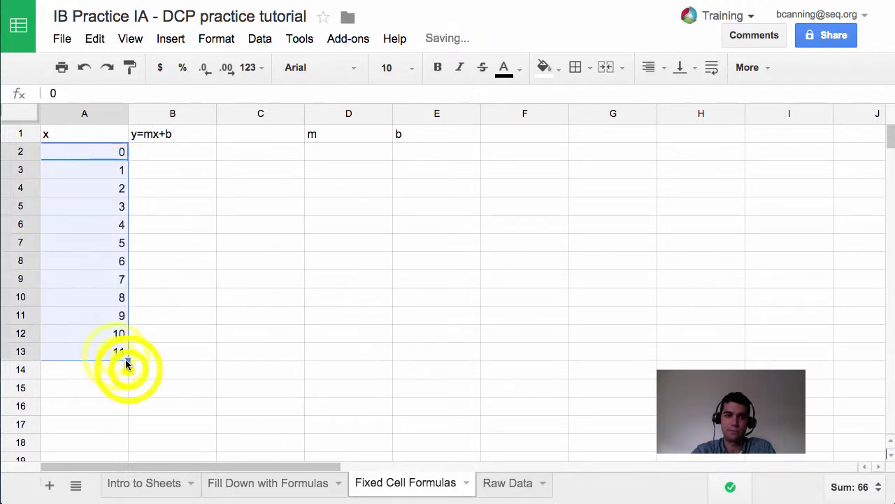
pyautogui.click(119, 358)
pyautogui.press('Delete')
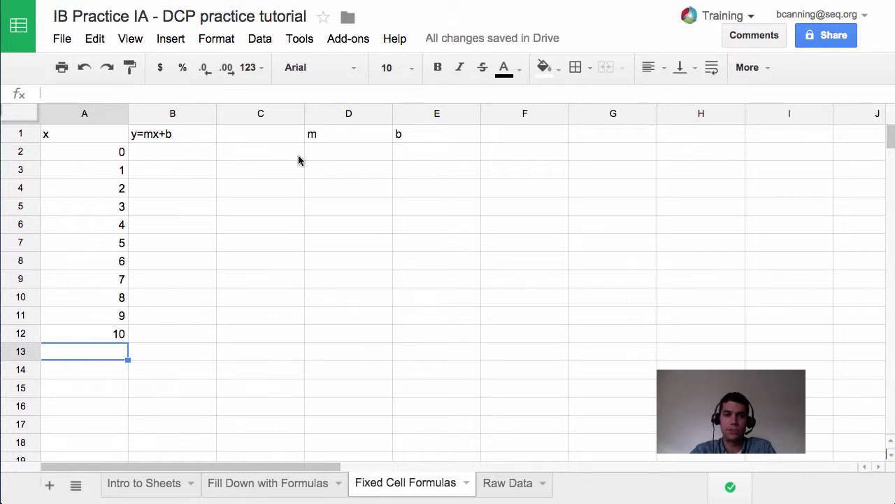
# - Enter slope 2 in D2 and intercept 5 in E2
pyautogui.click(343, 154)
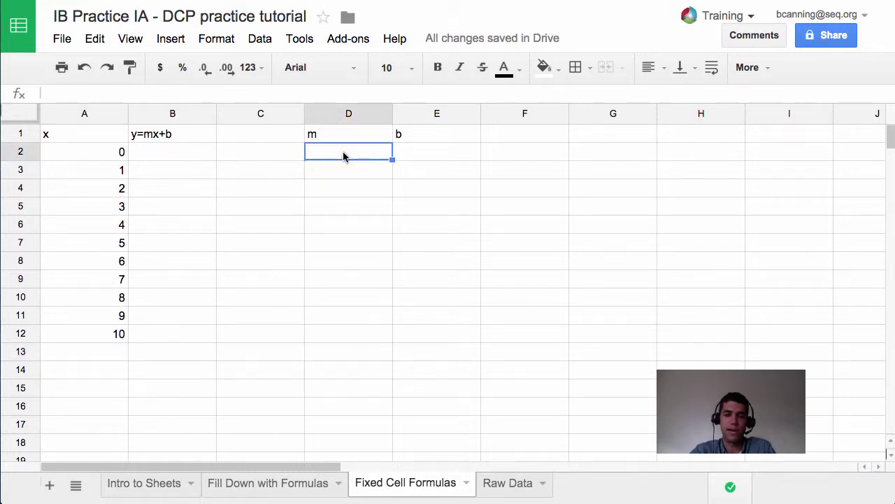
pyautogui.write('2')
pyautogui.click(442, 161)
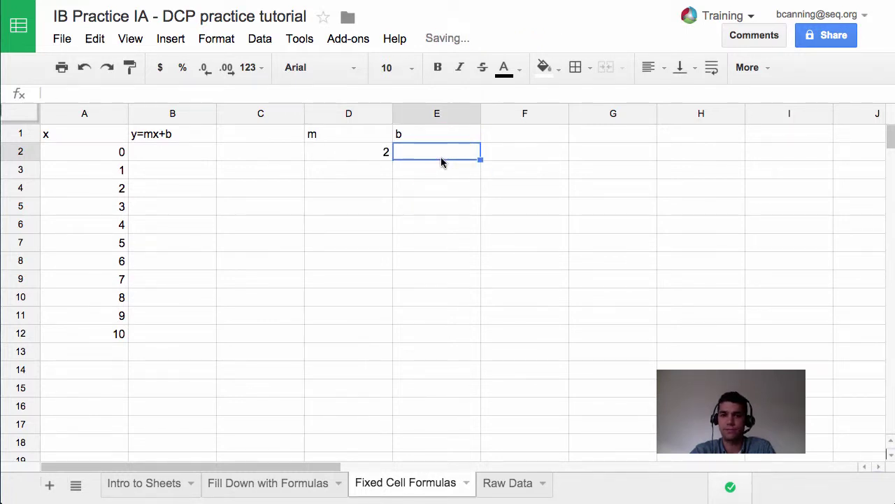
pyautogui.write('5')
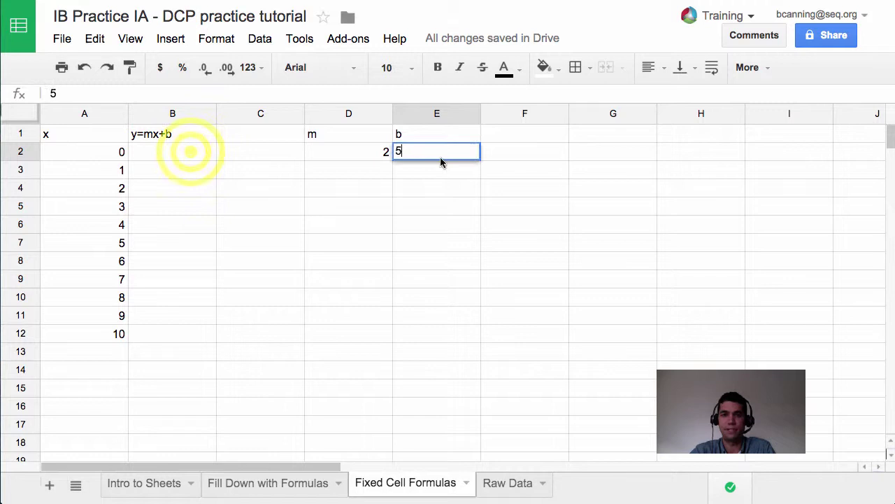
pyautogui.click(191, 151)
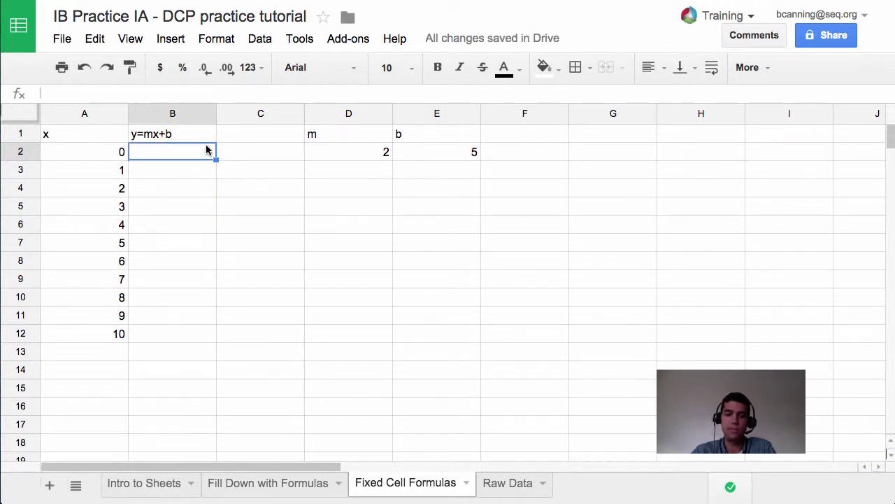
# - Enter =D2*A2+E2 in B2 by referencing the slope, x and intercept cells
pyautogui.write('=')
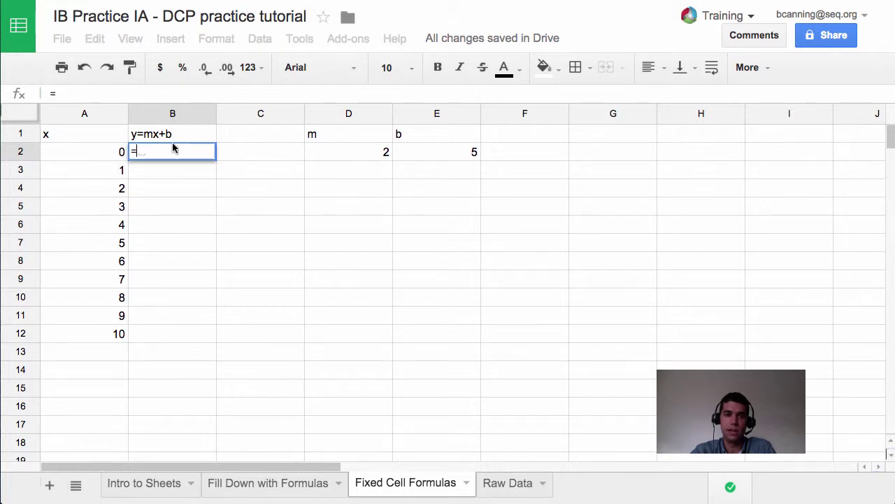
pyautogui.click(341, 155)
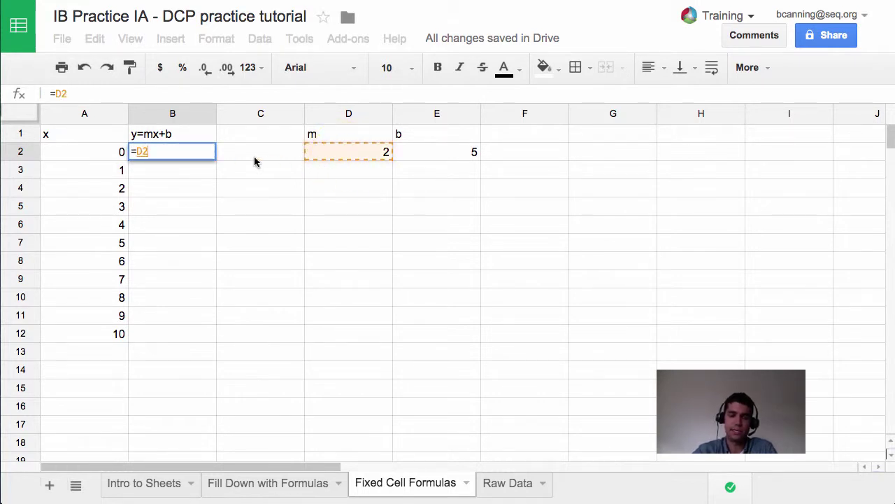
pyautogui.write('*')
pyautogui.click(114, 155)
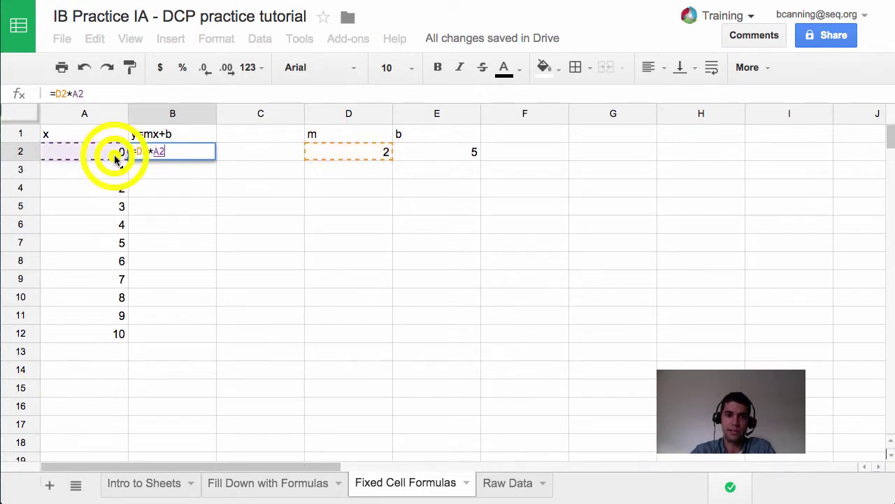
pyautogui.write('+')
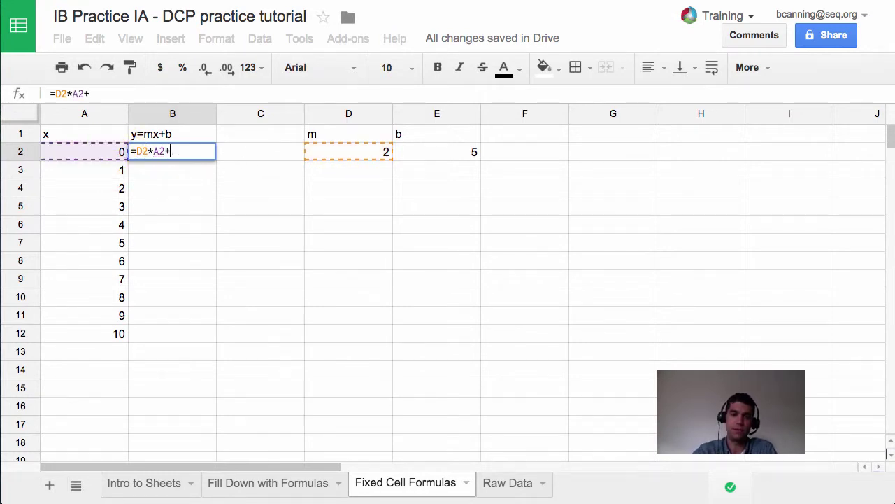
pyautogui.click(428, 152)
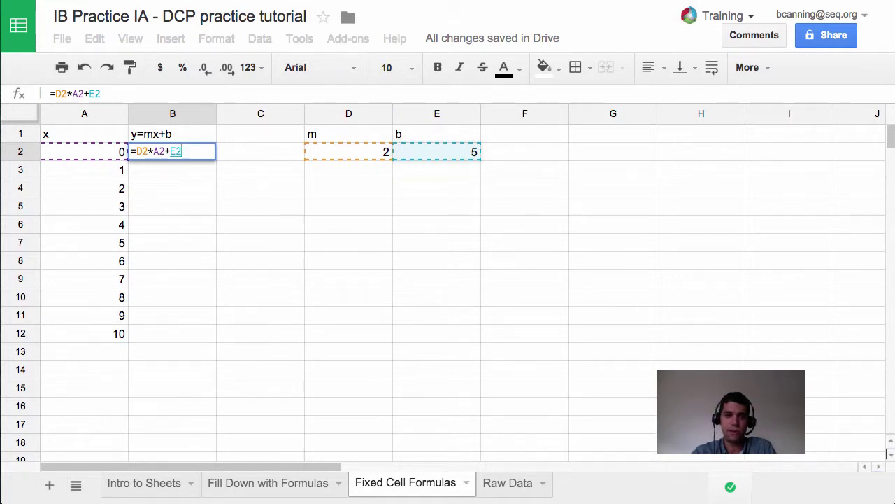
pyautogui.press('Return')
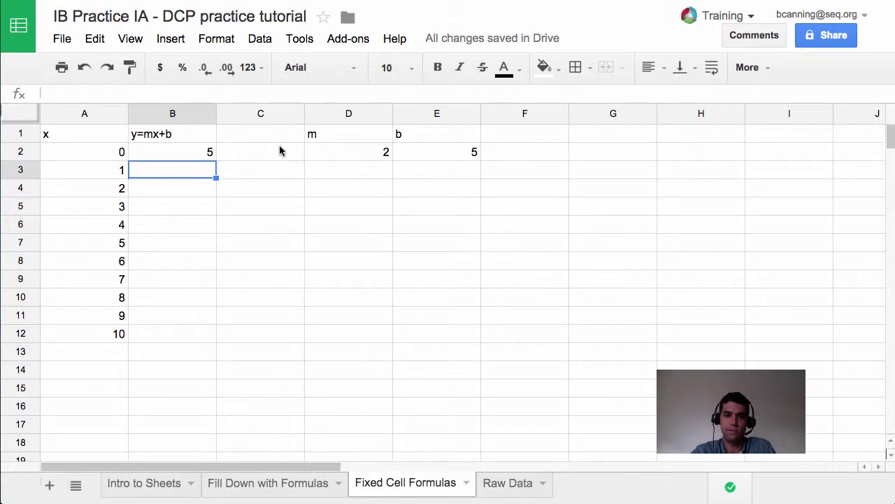
# - Test by changing E2 to 3 and back to 5, then fill B2 down to B12
pyautogui.click(434, 155)
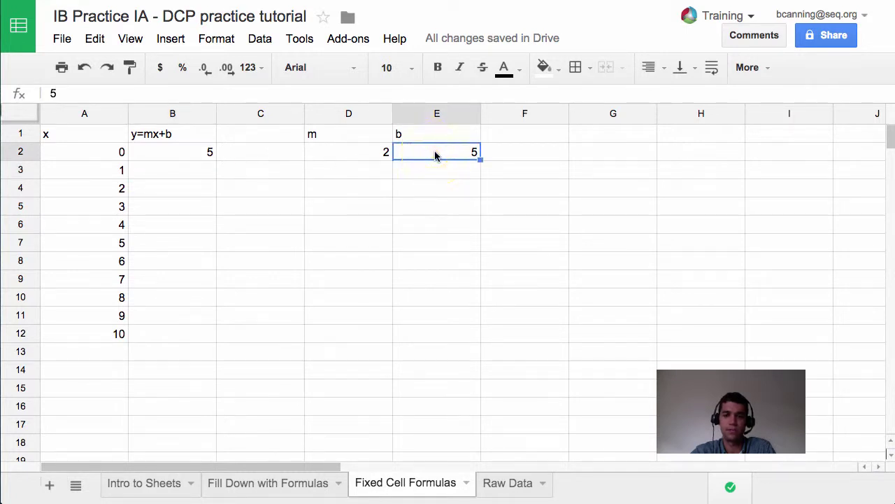
pyautogui.write('3')
pyautogui.press('Return')
pyautogui.click(444, 136)
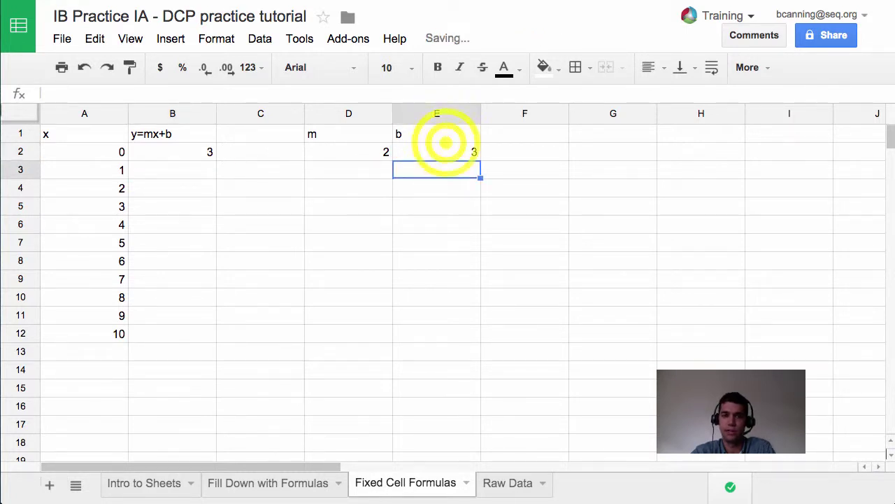
pyautogui.click(444, 149)
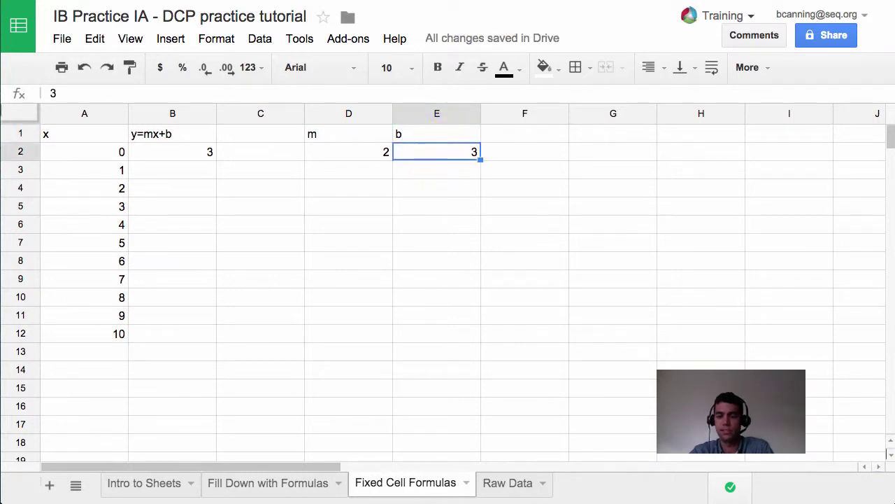
pyautogui.write('5')
pyautogui.press('Return')
pyautogui.click(145, 155)
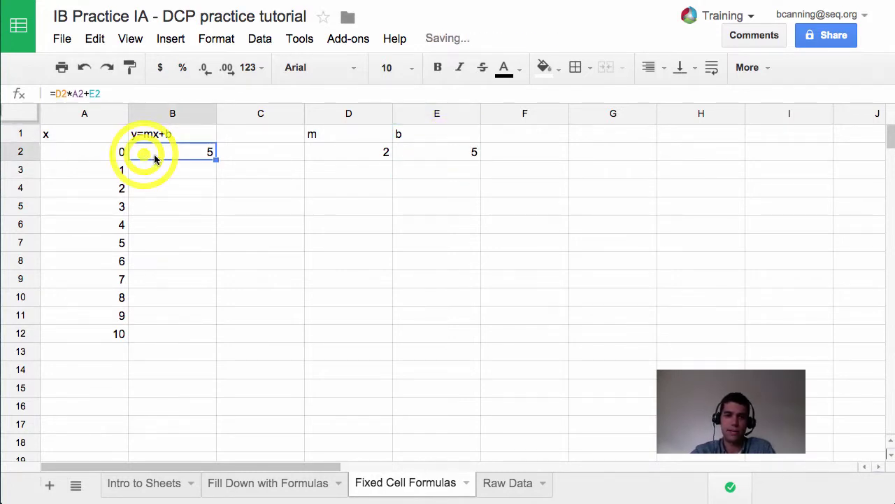
pyautogui.moveTo(217, 161); pyautogui.dragTo(209, 334)
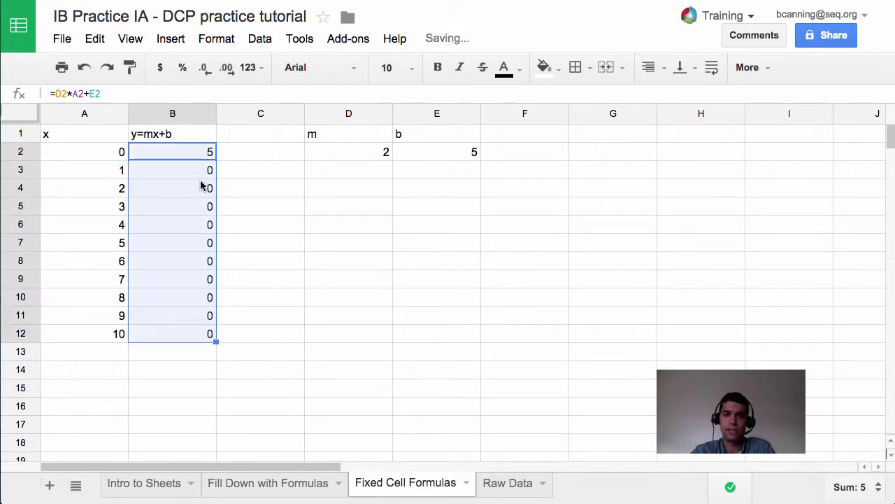
# - Inspect the copied formulas in B3 and B5 to see their shifted references
pyautogui.click(240, 177)
pyautogui.click(170, 172)
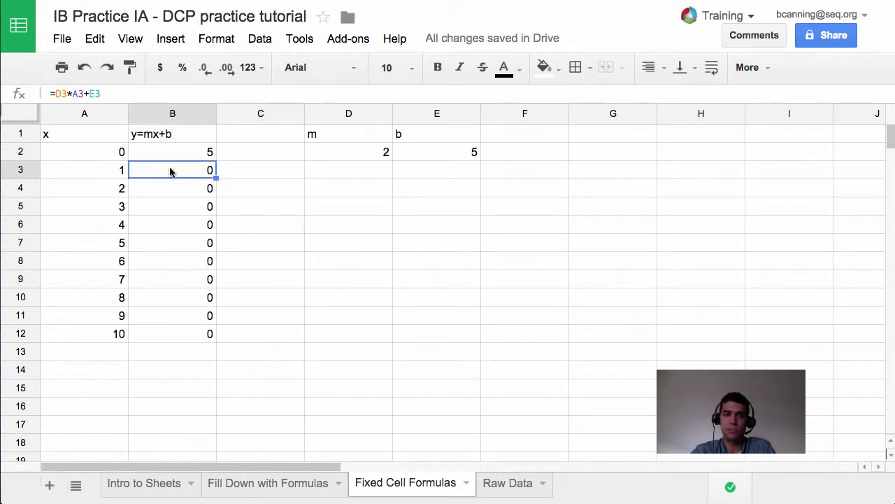
pyautogui.doubleClick(170, 171)
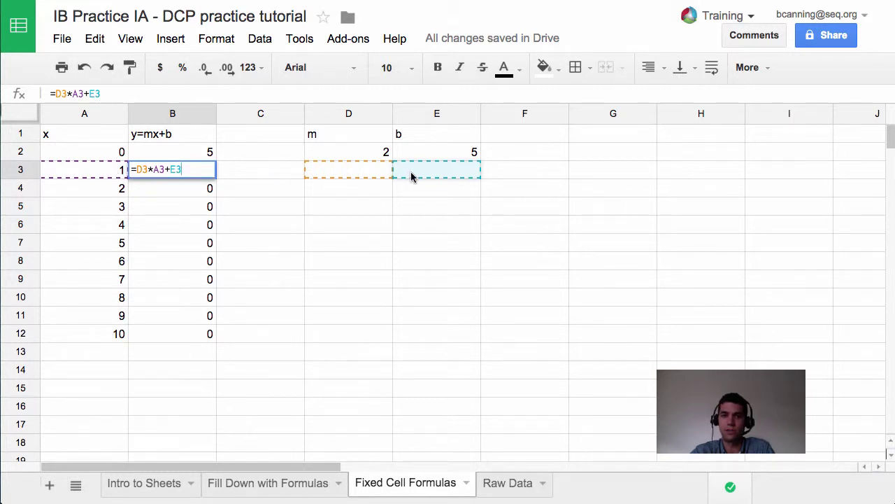
pyautogui.press('Return')
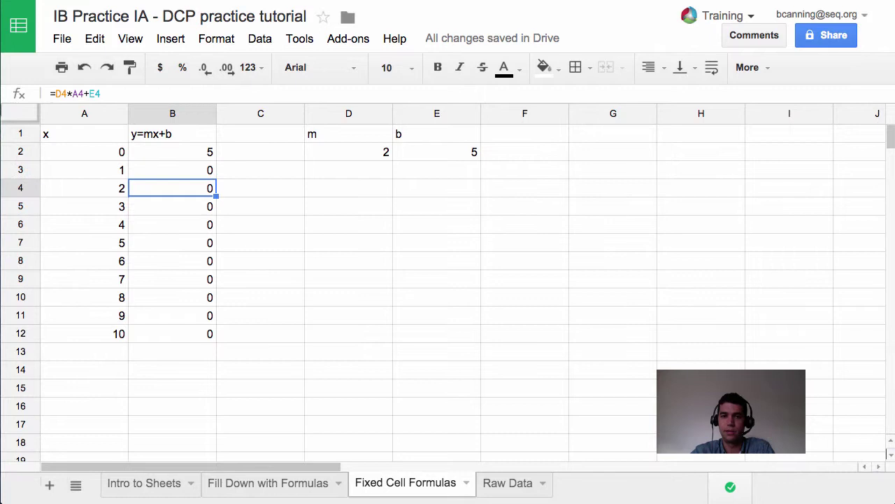
pyautogui.click(196, 201)
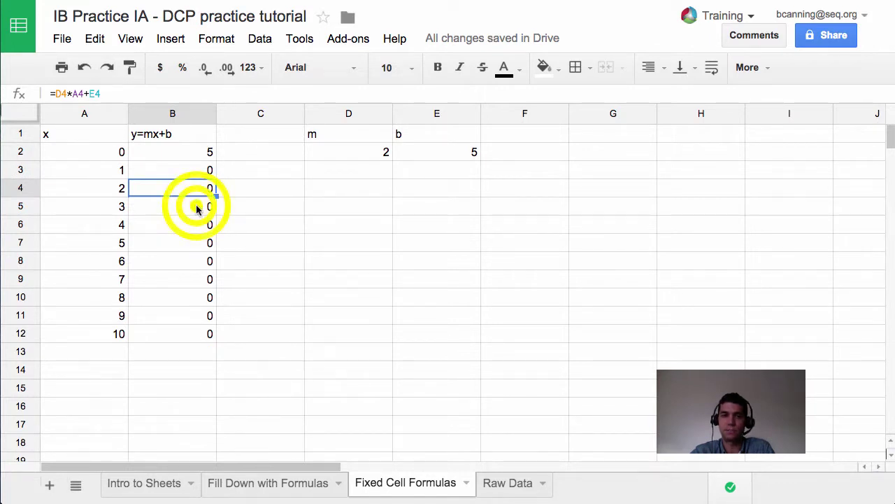
pyautogui.doubleClick(196, 207)
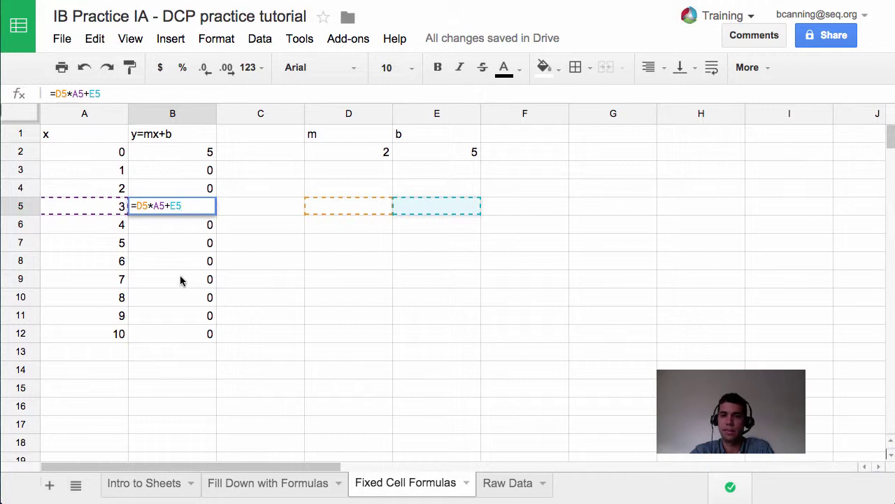
pyautogui.press('Return')
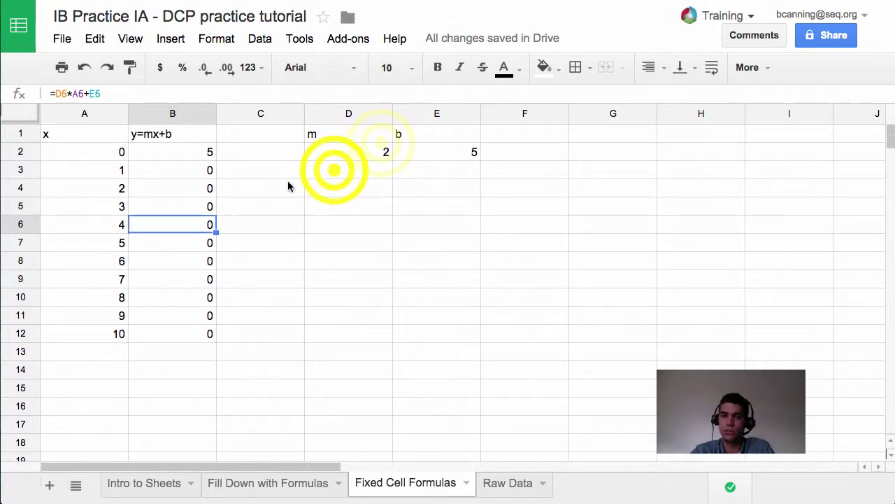
# - Copy the slope value 2 from D2 down into D3:D6
pyautogui.click(335, 175)
pyautogui.click(381, 140)
pyautogui.click(387, 160)
pyautogui.moveTo(387, 161); pyautogui.dragTo(385, 231)
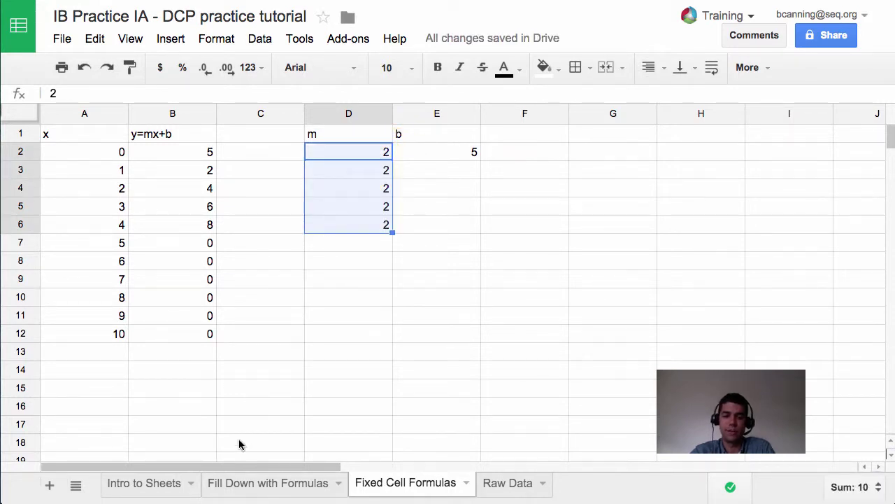
# - Undo the copied slope values in D3:D6
pyautogui.hotkey('ctrl', 'z')
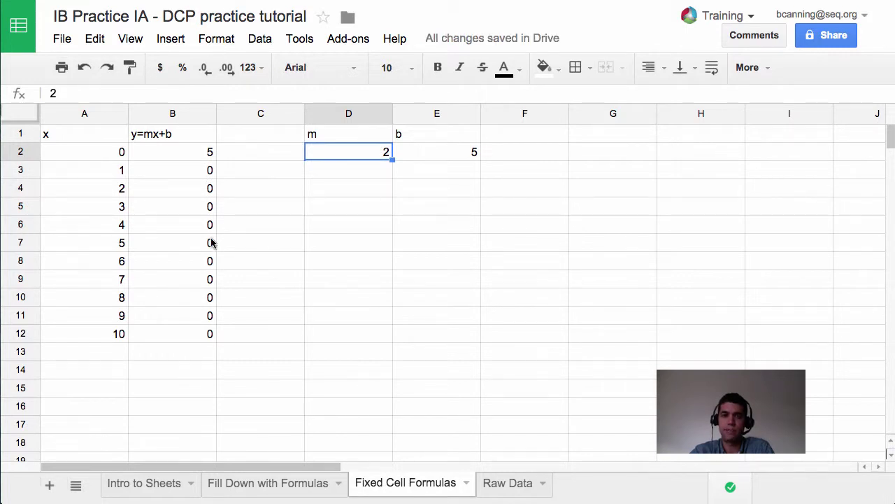
pyautogui.click(207, 155)
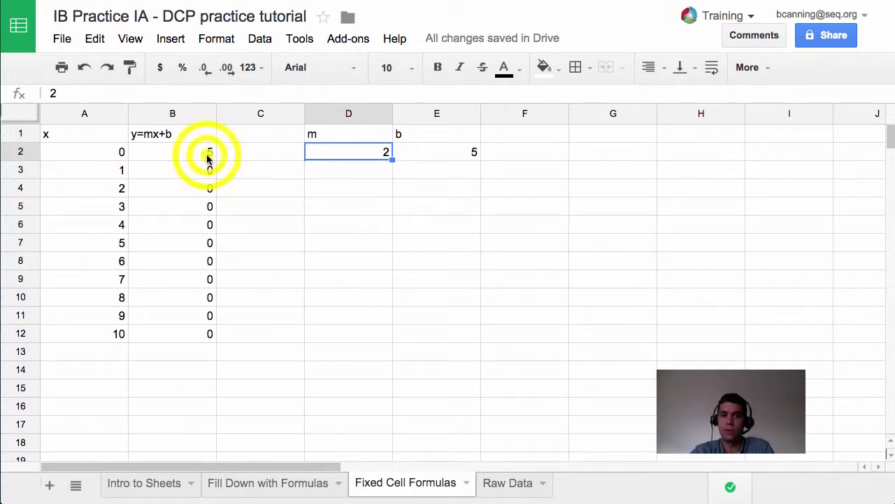
pyautogui.doubleClick(207, 158)
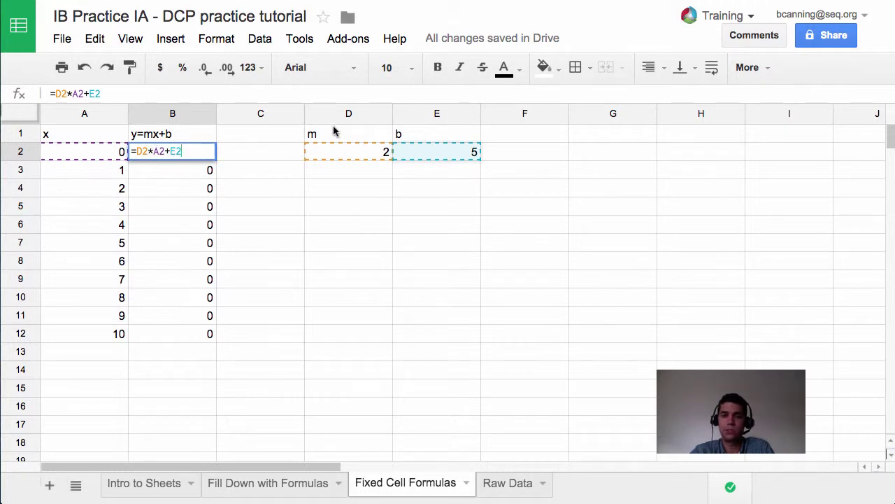
# - Rewrite B2's formula as =$D$2*A2+$E$2 with absolute references
pyautogui.click(141, 145)
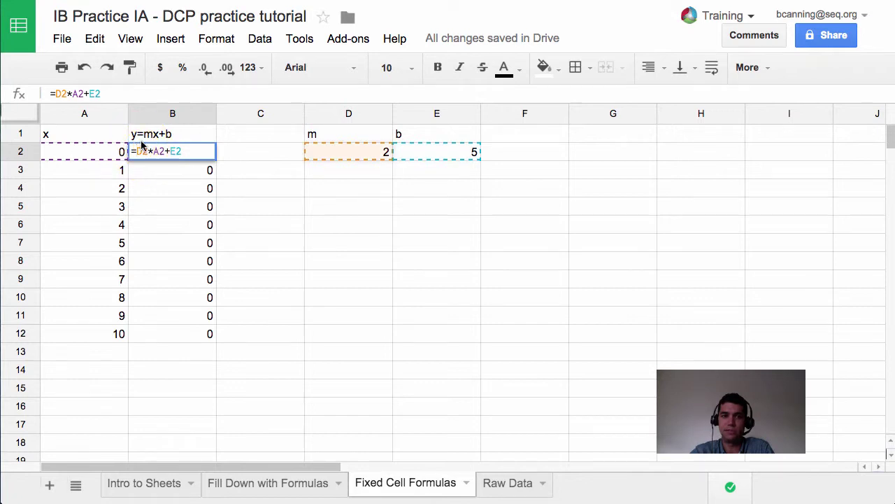
pyautogui.write('$')
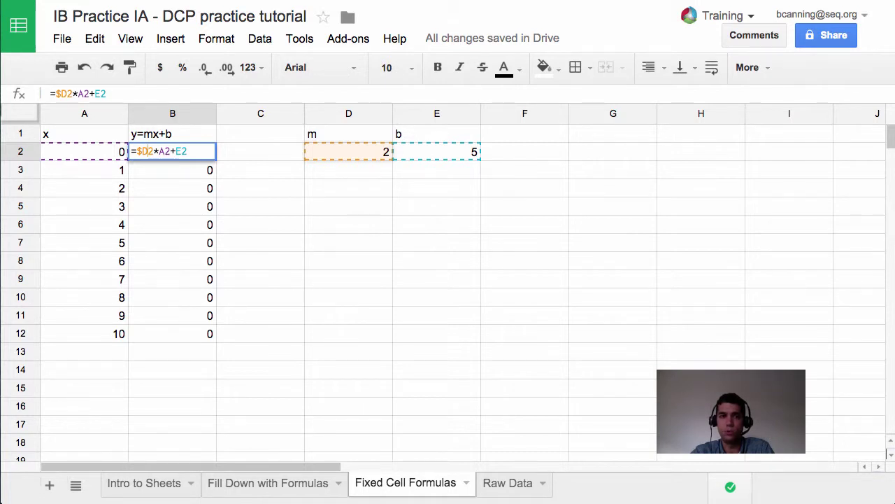
pyautogui.write('$')
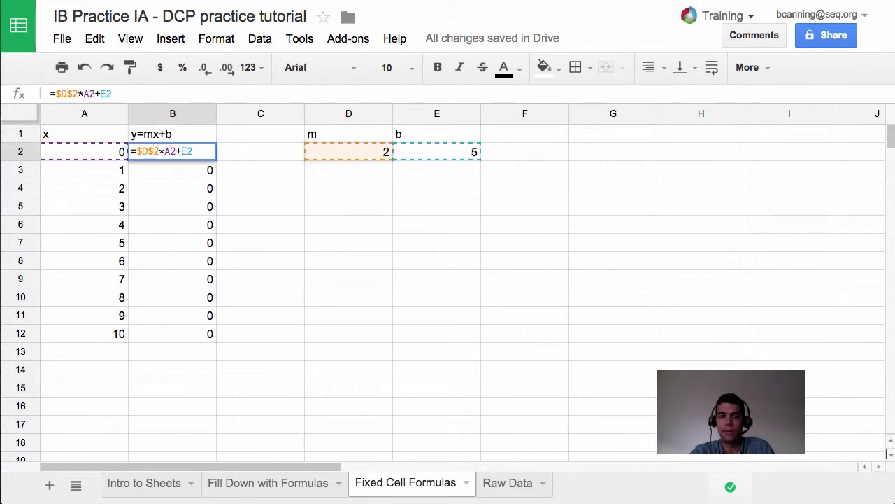
pyautogui.click(183, 149)
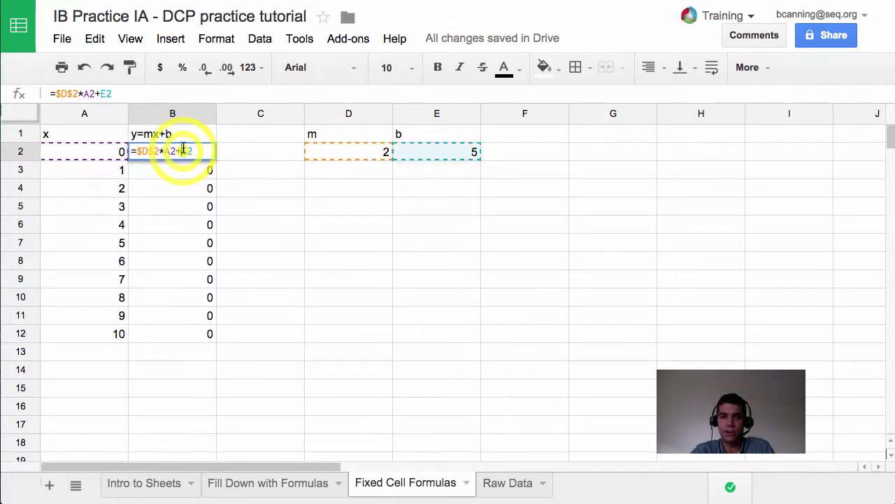
pyautogui.write('$')
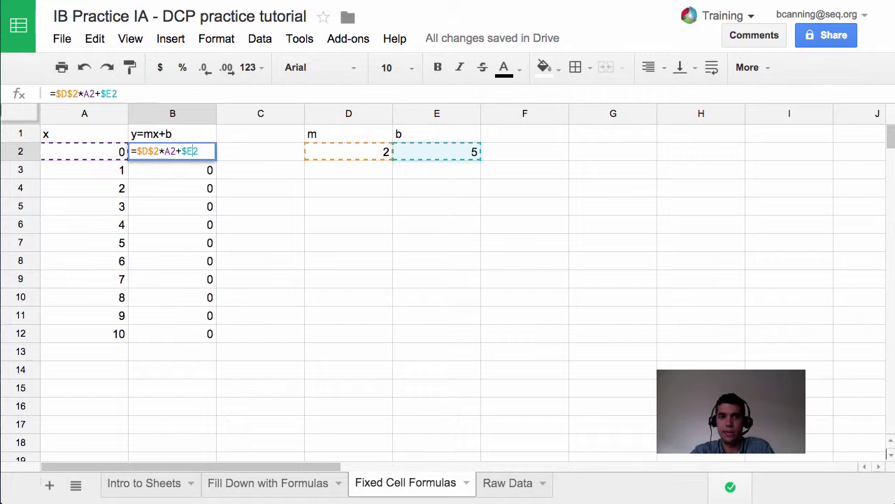
pyautogui.press('Right')
pyautogui.write('$')
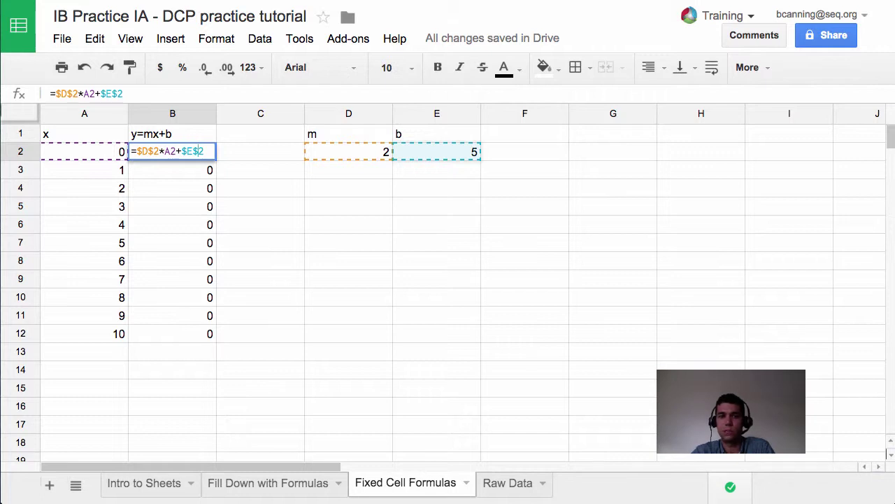
pyautogui.press('Return')
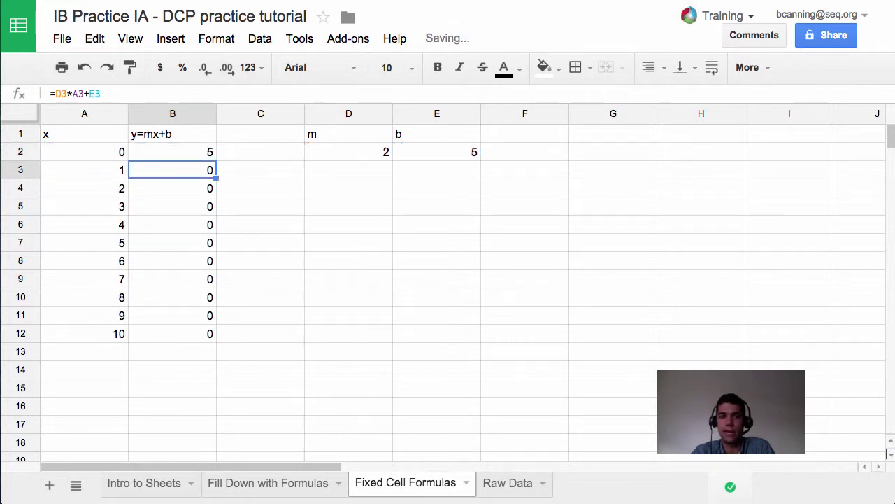
# - Fill B2's fixed-reference formula into B3:B4, giving 7 and 9, and check B3
pyautogui.click(200, 150)
pyautogui.moveTo(215, 160); pyautogui.dragTo(210, 188)
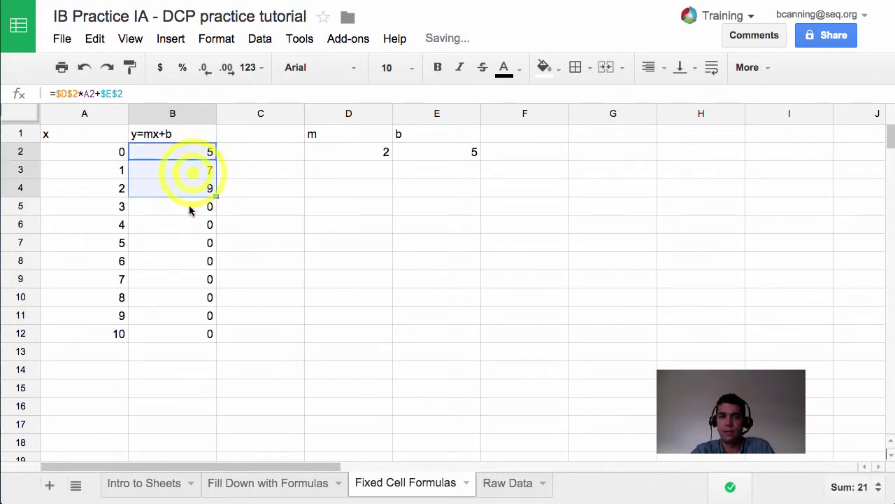
pyautogui.click(194, 177)
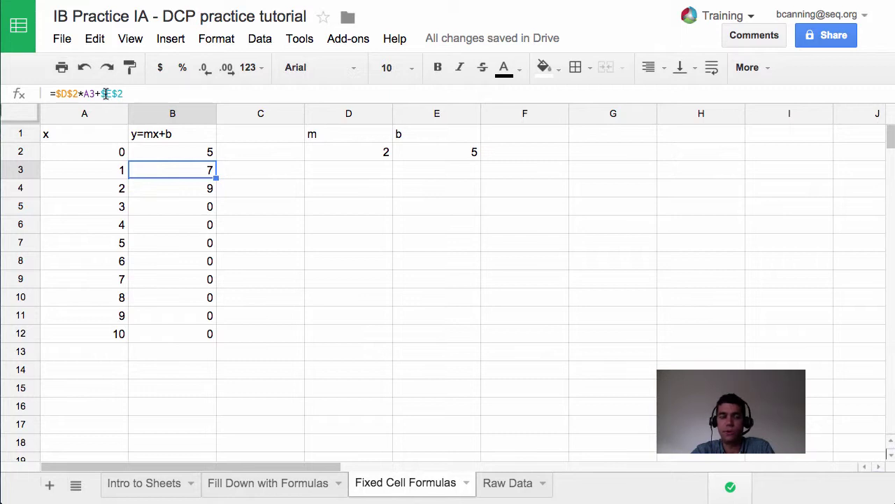
# - Unlock b's row in B2, fill to B4, and inspect B3's shifted $E3 reference
pyautogui.doubleClick(192, 154)
pyautogui.click(200, 151)
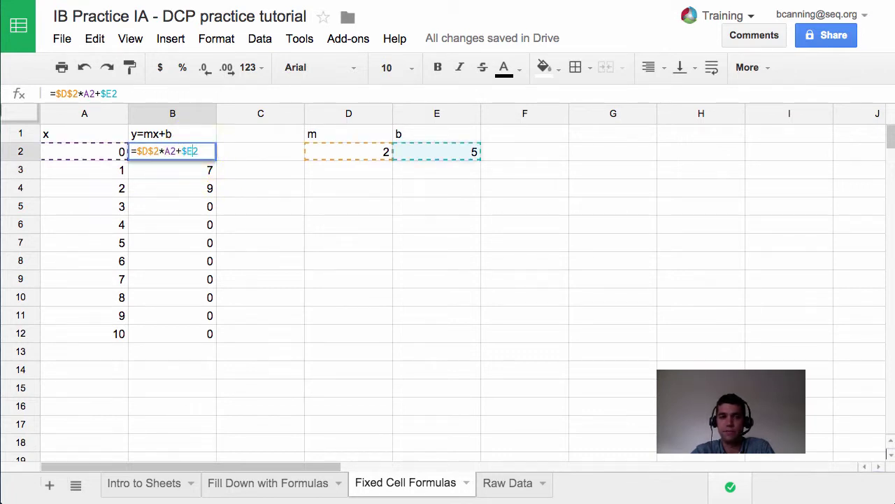
pyautogui.press('Return')
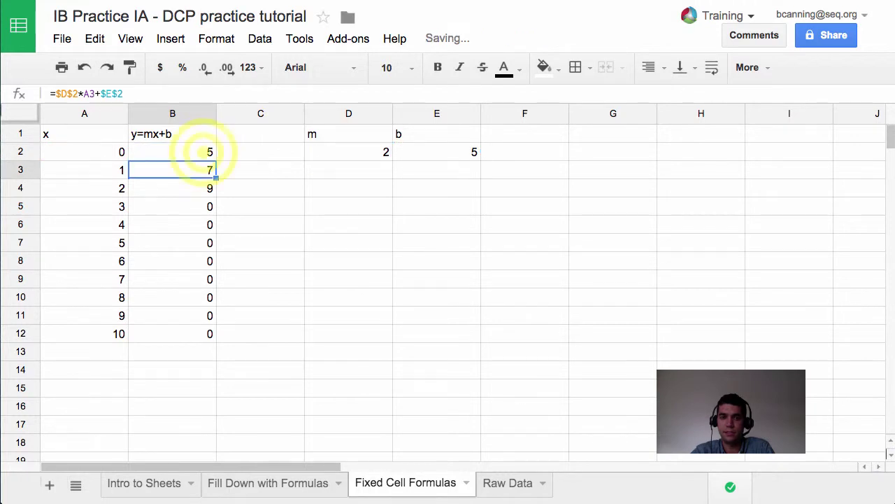
pyautogui.click(210, 154)
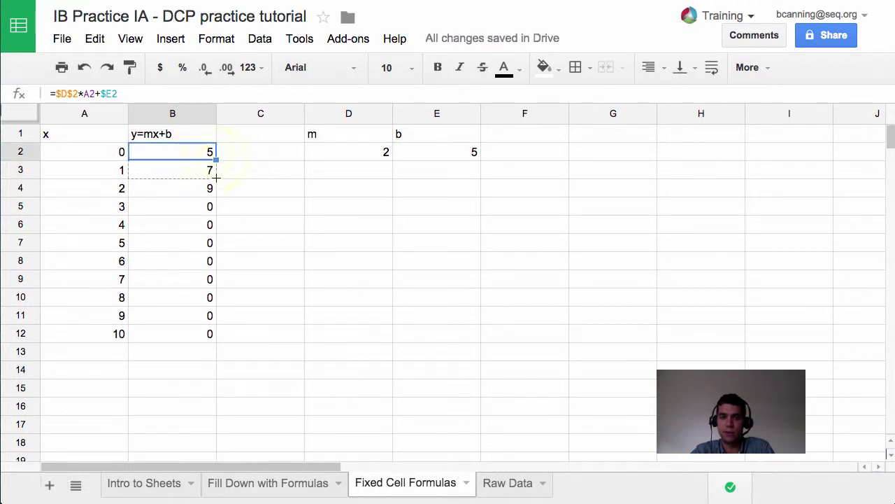
pyautogui.moveTo(215, 159); pyautogui.dragTo(216, 194)
pyautogui.doubleClick(208, 172)
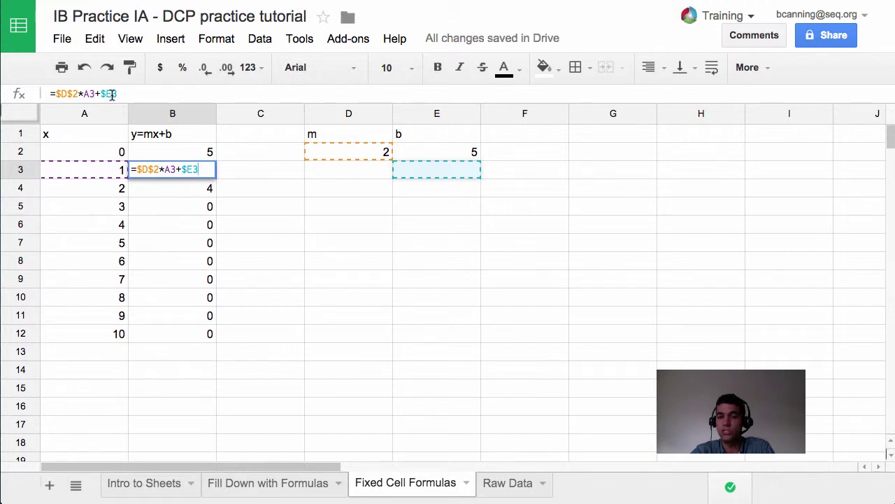
pyautogui.click(191, 167)
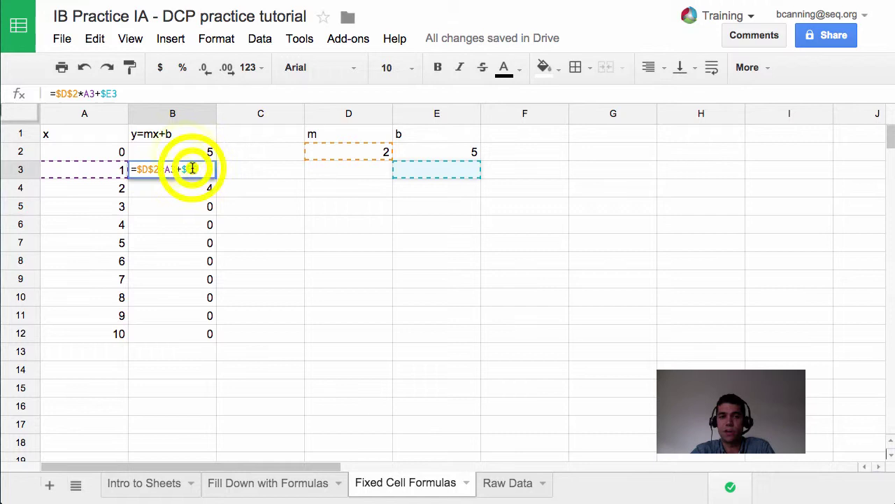
# - Re-add the $ in B2's formula so b reads $E$2 again
pyautogui.click(185, 155)
pyautogui.click(112, 93)
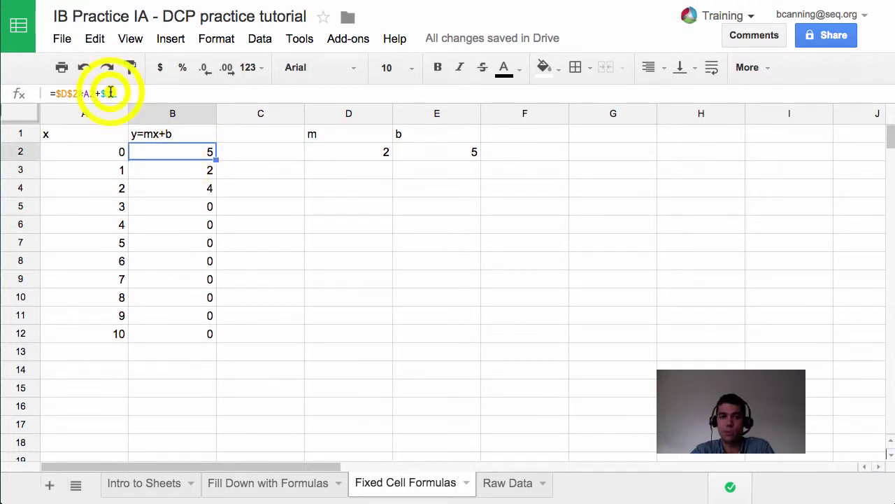
pyautogui.write('$')
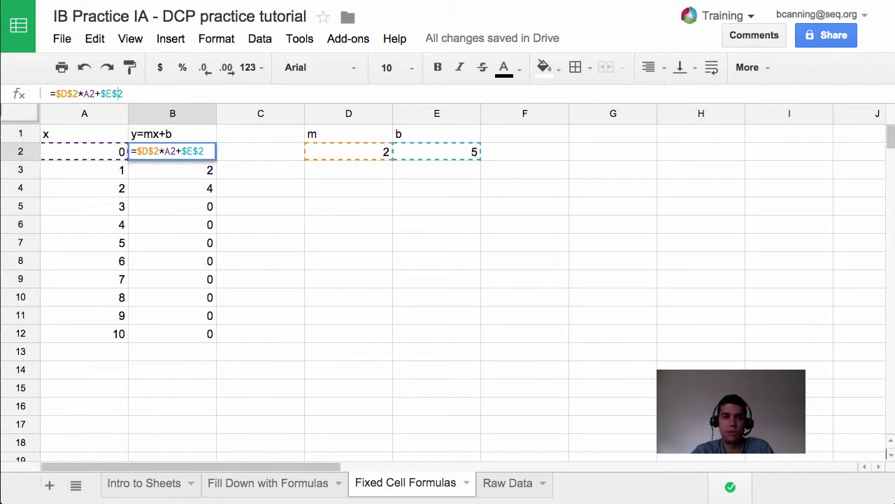
# - Fill the corrected B2 formula down to B12, giving y values 5 through 25
pyautogui.press('Return')
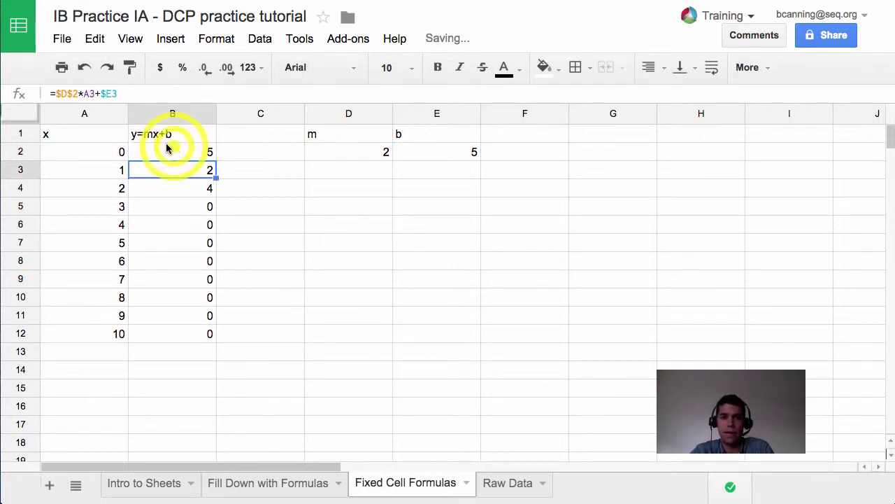
pyautogui.click(212, 157)
pyautogui.moveTo(215, 161); pyautogui.dragTo(209, 331)
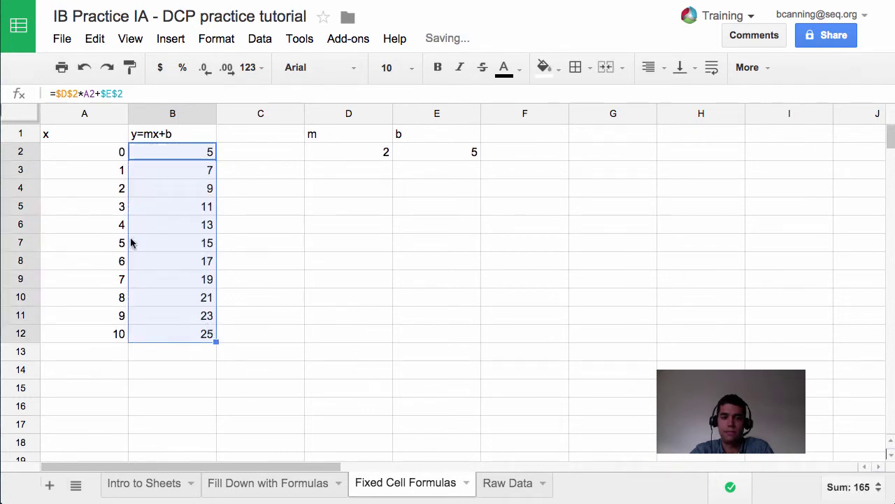
pyautogui.click(364, 155)
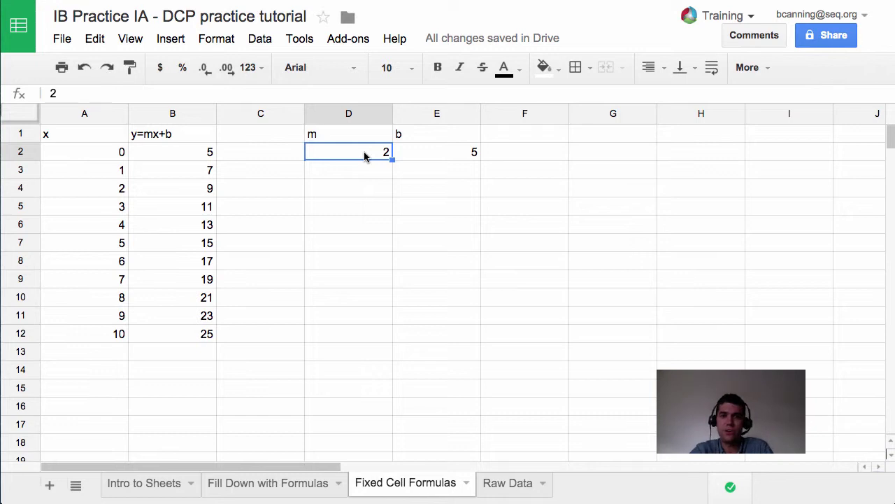
# - Change m in D2 to 2.1 and b in E2 to 3, then select A1:B12
pyautogui.doubleClick(363, 155)
pyautogui.write('3.')
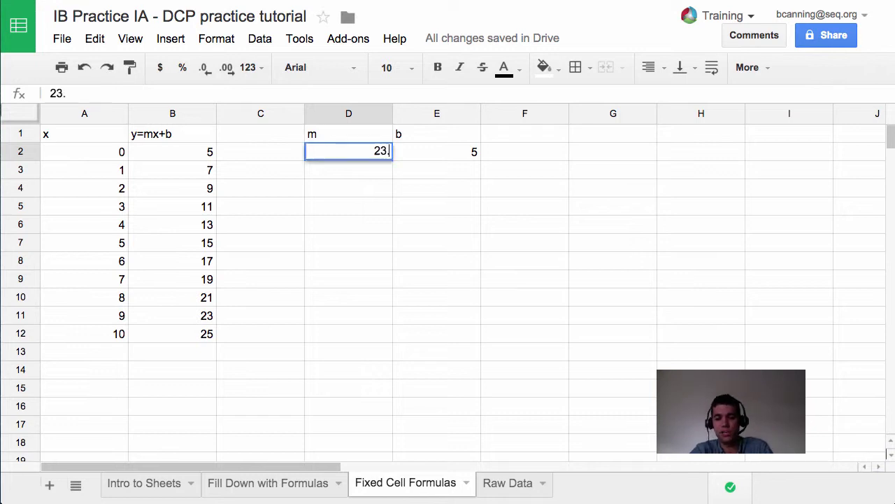
pyautogui.press('BackSpace')
pyautogui.write('.1')
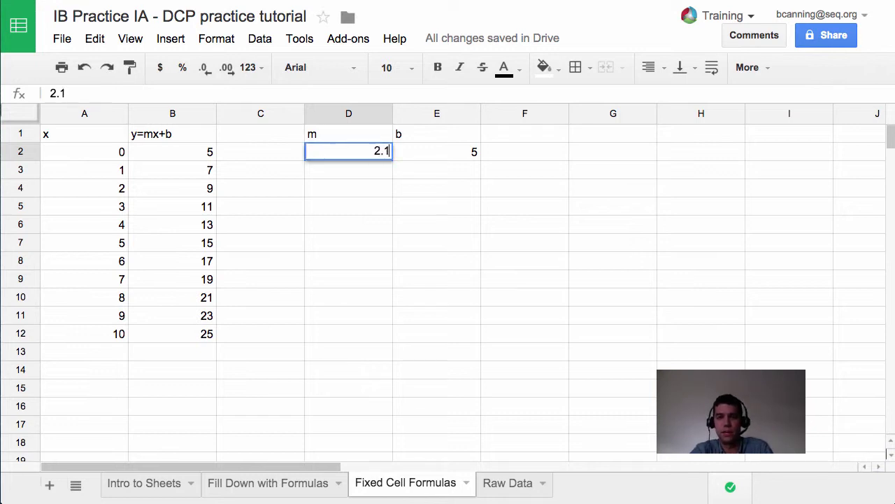
pyautogui.press('Return')
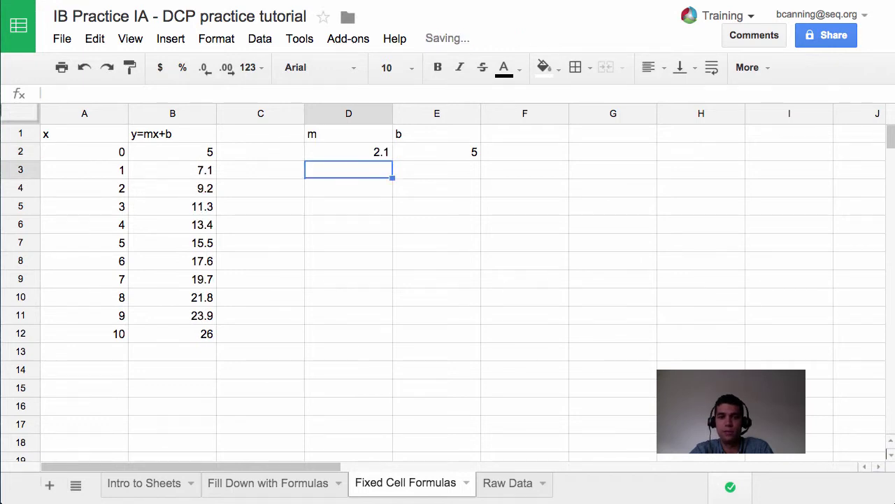
pyautogui.press('Up')
pyautogui.press('Right')
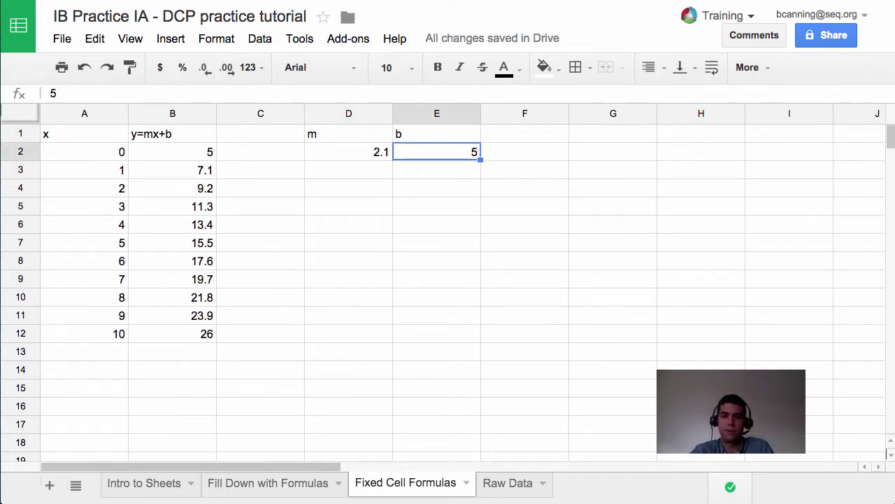
pyautogui.write('3')
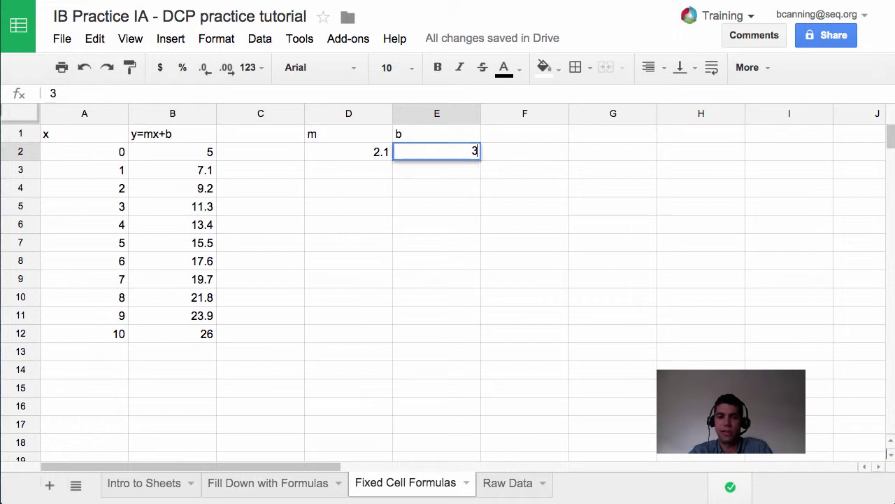
pyautogui.press('Return')
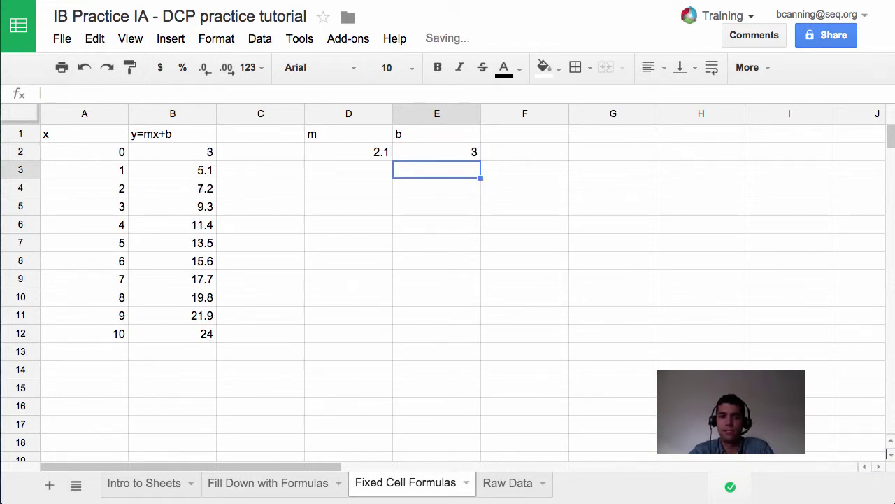
pyautogui.moveTo(96, 132); pyautogui.dragTo(183, 337)
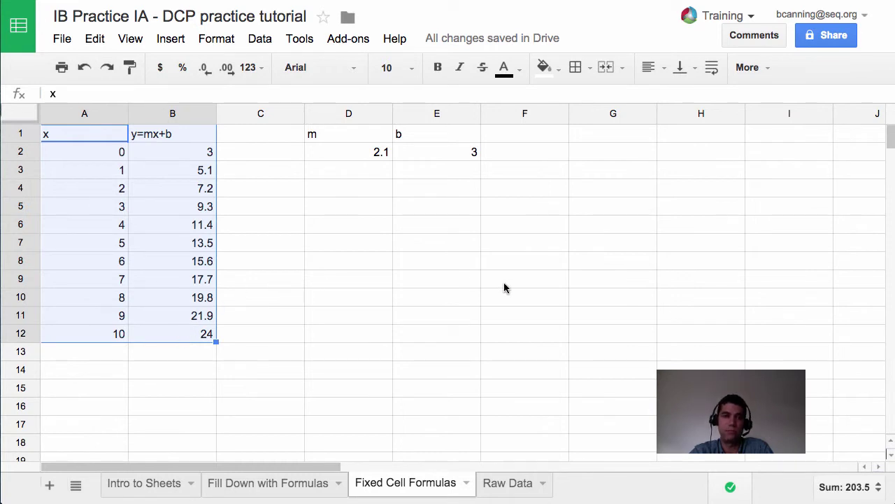